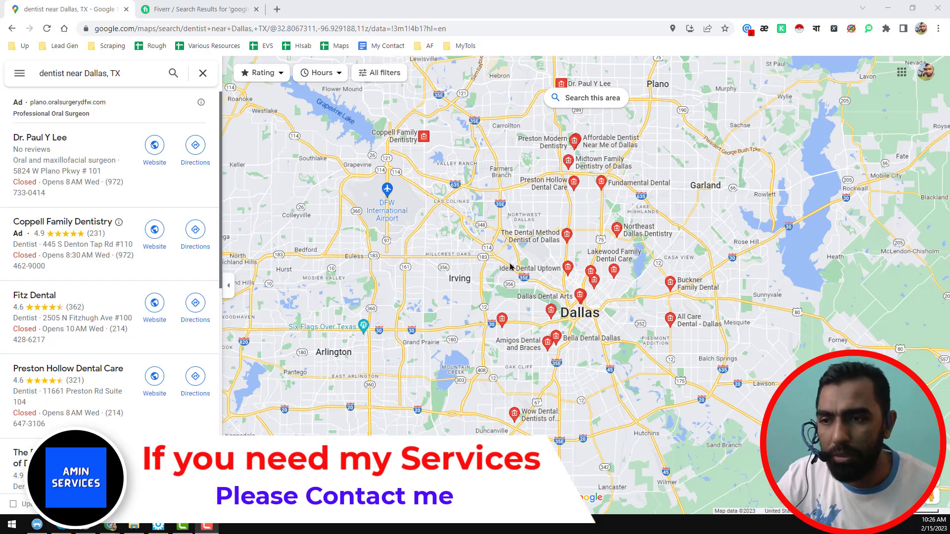
scroll(171, 262, down, 2)
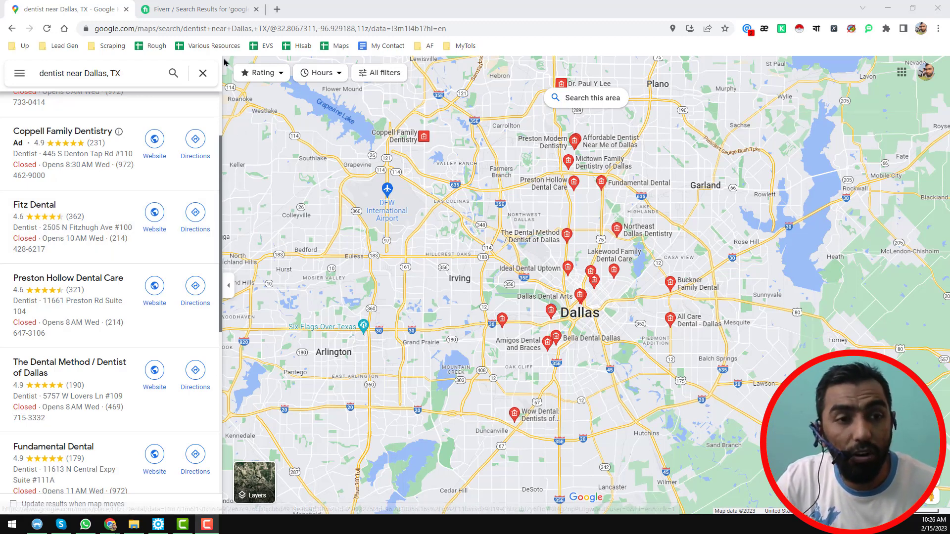
- Check the Fiverr and Dallas dentist tabs, then dock the Botsol products page into the browser
click(230, 10)
scroll(207, 260, down, 3)
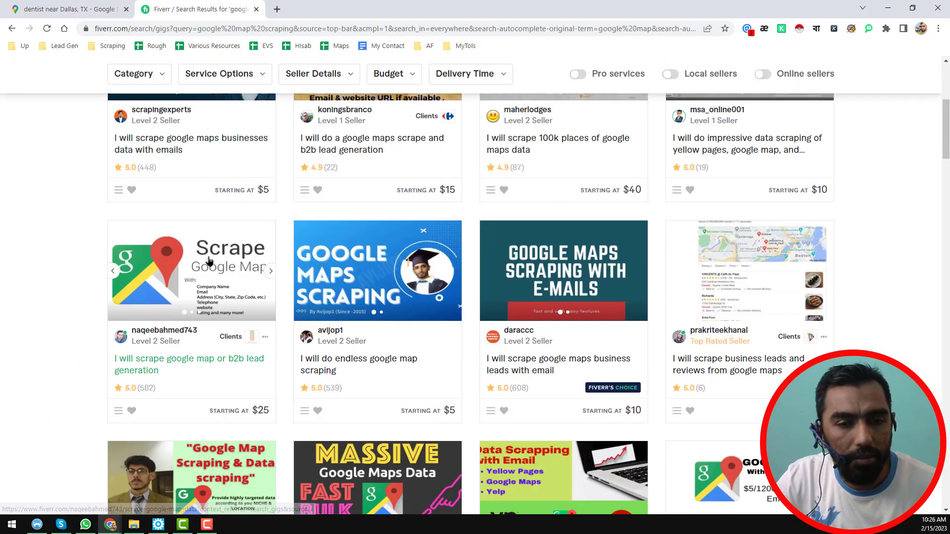
scroll(208, 260, up, 1)
scroll(207, 260, up, 2)
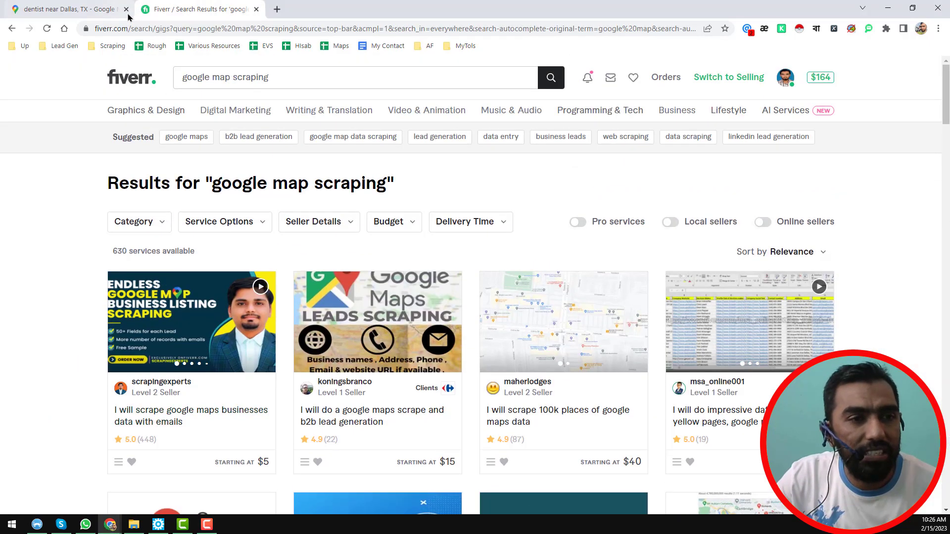
click(104, 10)
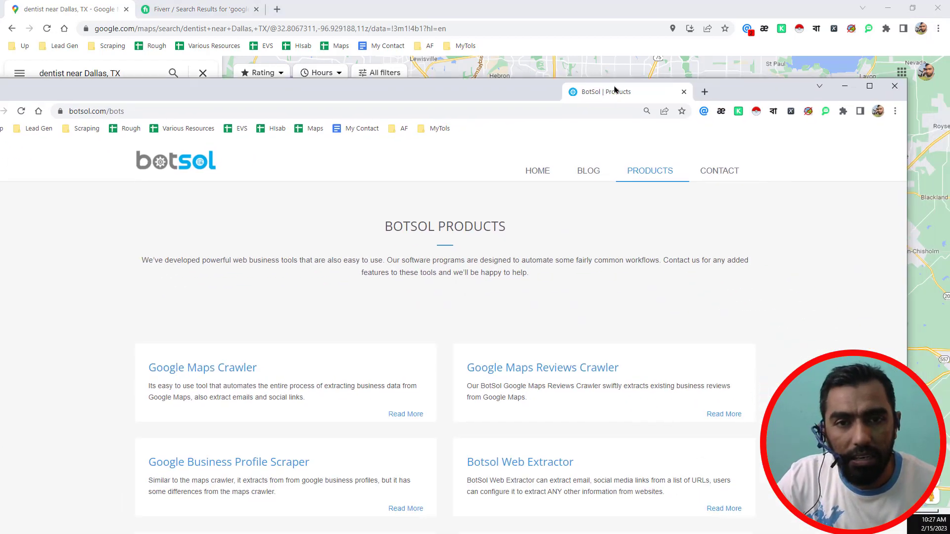
drag(604, 89, 582, 10)
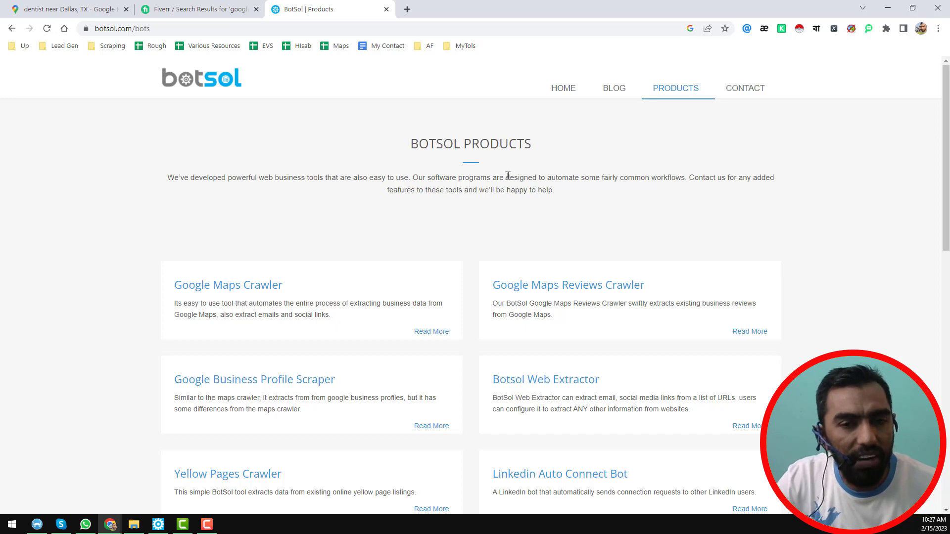
scroll(526, 190, down, 3)
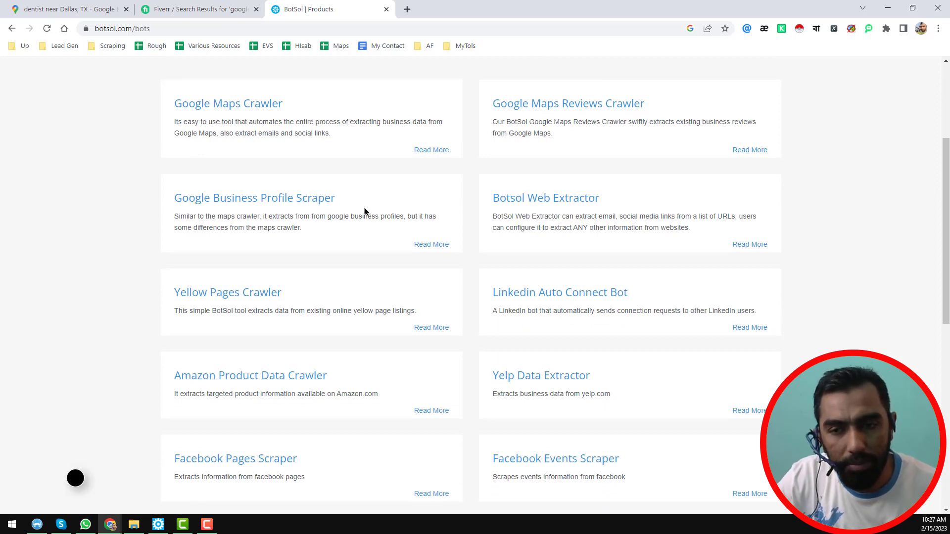
scroll(365, 211, up, 1)
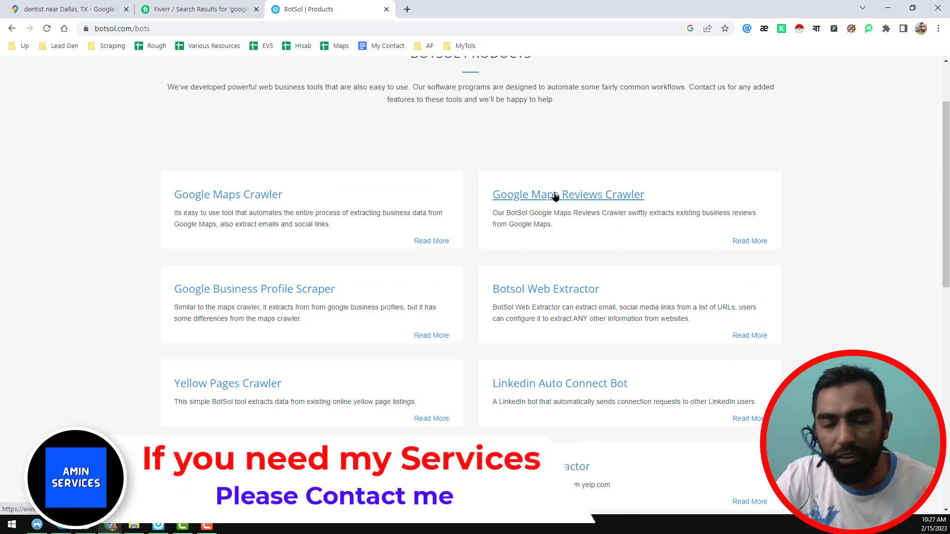
- Open the Google Maps Crawler product page from the Botsol products list
click(274, 203)
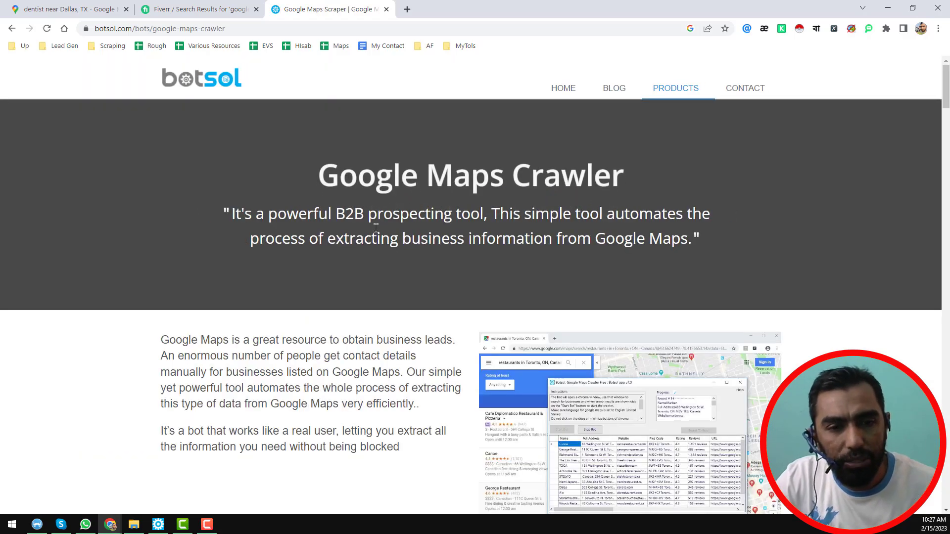
scroll(566, 232, down, 1)
scroll(557, 233, down, 4)
scroll(555, 233, down, 2)
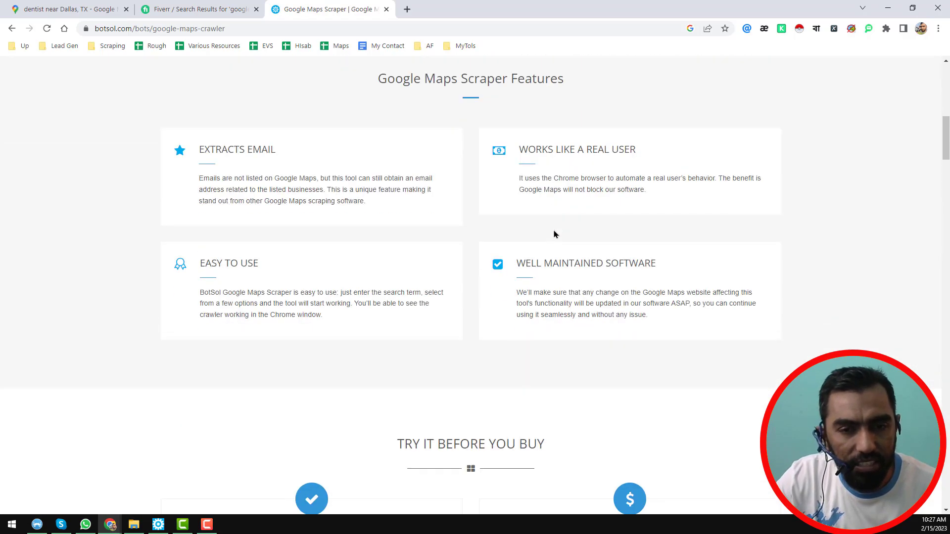
scroll(550, 234, down, 1)
scroll(550, 233, down, 4)
scroll(464, 234, down, 1)
scroll(386, 252, up, 1)
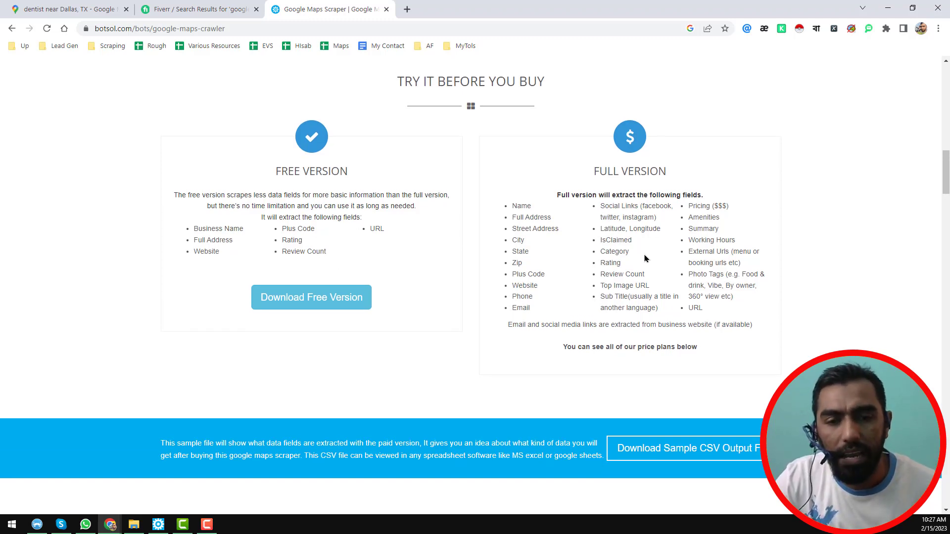
scroll(644, 253, down, 1)
scroll(625, 209, down, 1)
scroll(624, 210, down, 1)
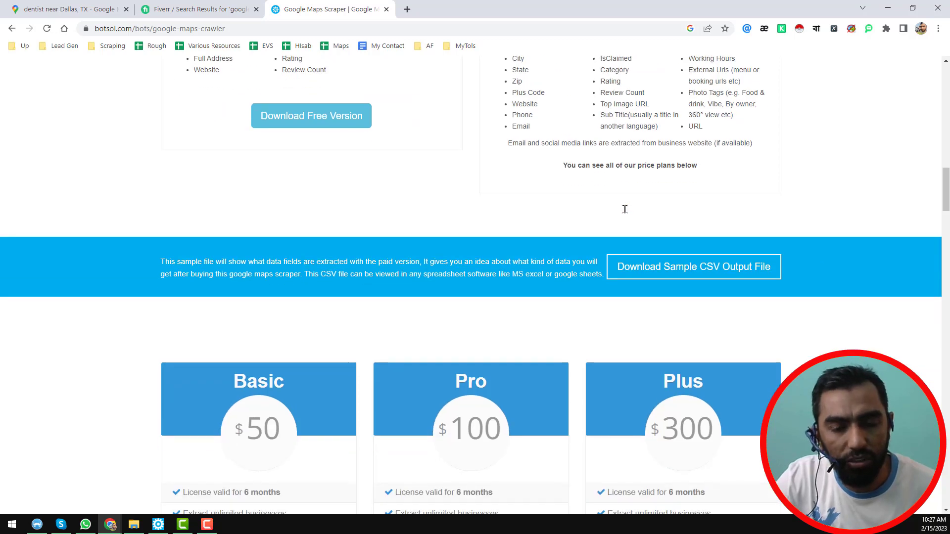
scroll(624, 210, down, 2)
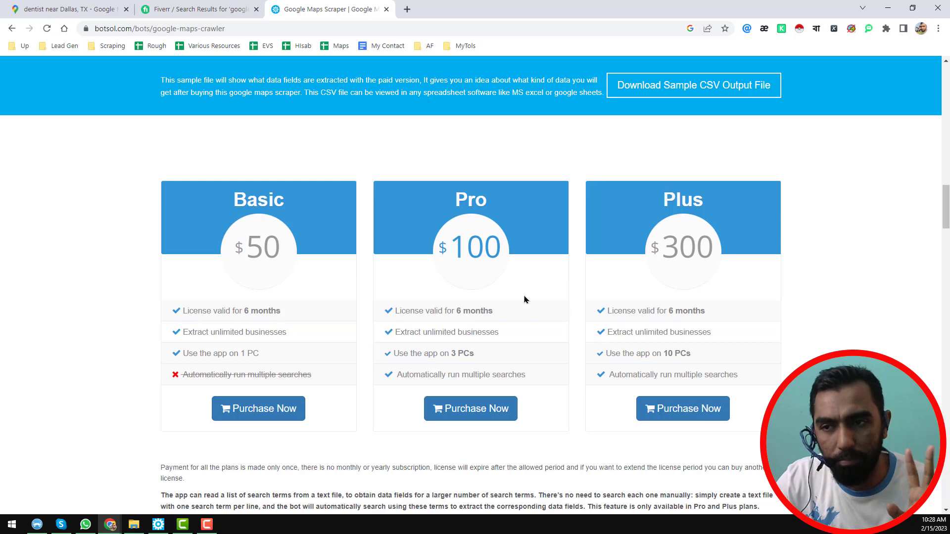
scroll(524, 300, up, 5)
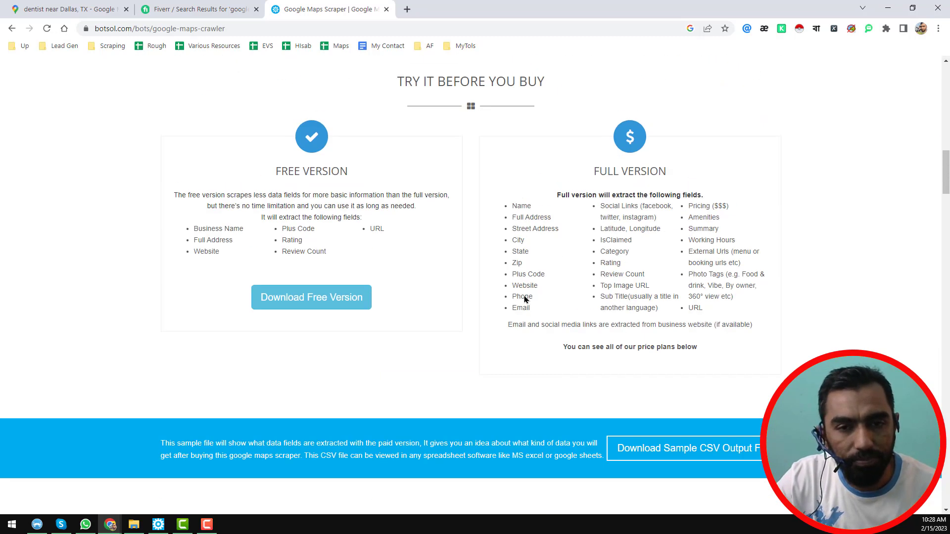
scroll(525, 299, up, 1)
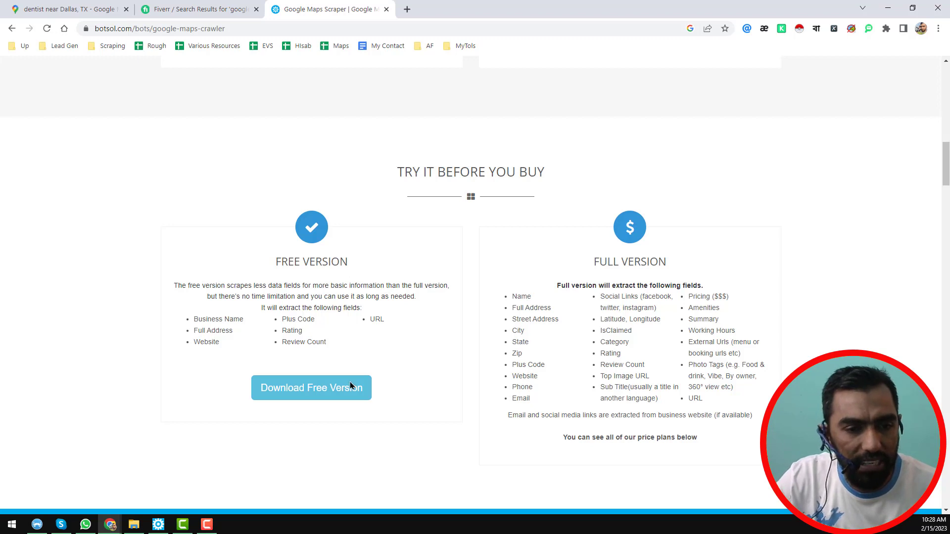
- Request the free version of Google Maps Crawler to reach its sign-up form
click(342, 394)
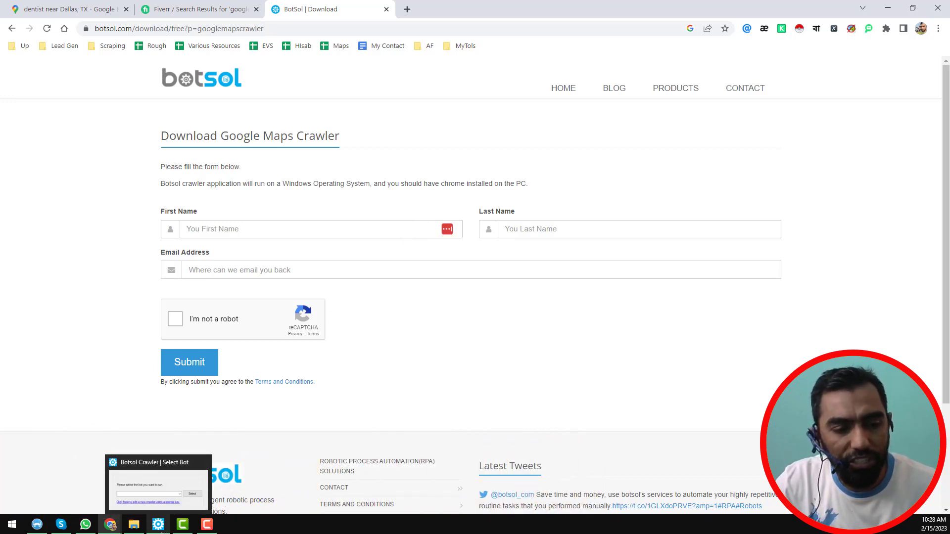
- Pick 'Google Maps Crawler Free' in Botsol Crawler's bot selection dialog and launch it
click(158, 525)
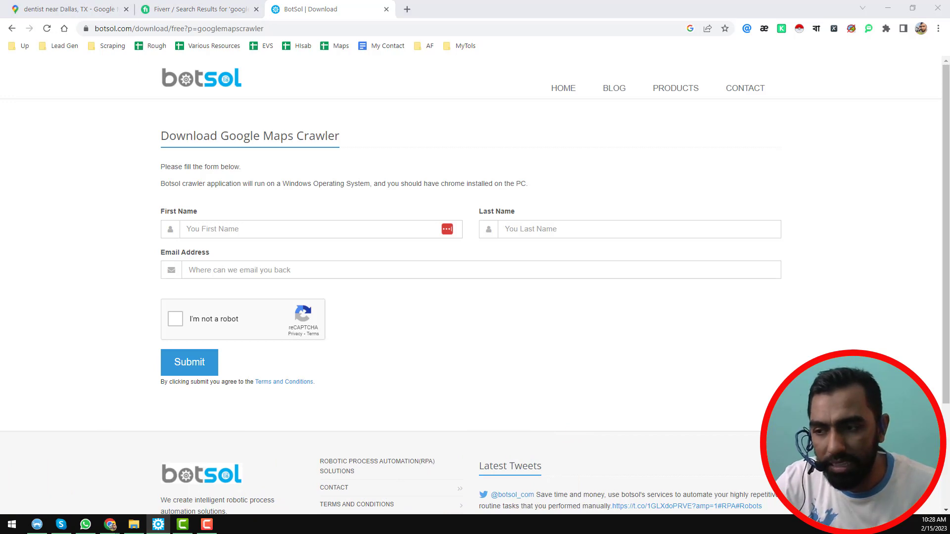
mouse_move(821, 289)
mouse_down()
mouse_move(393, 216)
mouse_move(403, 191)
mouse_up()
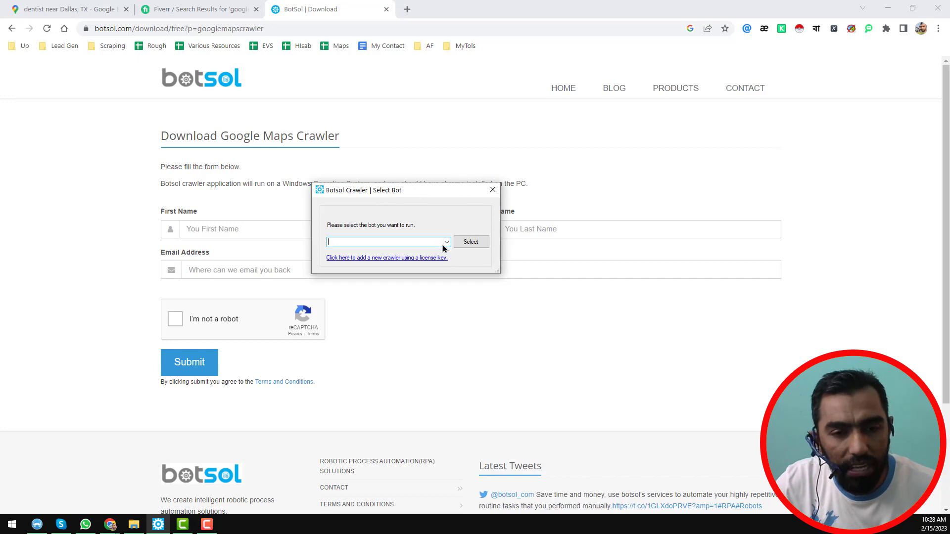
click(445, 243)
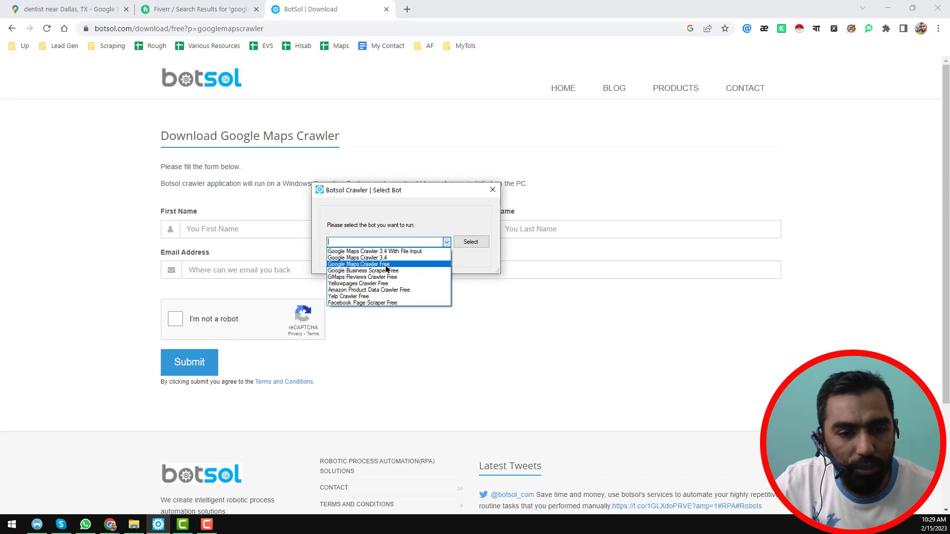
click(392, 265)
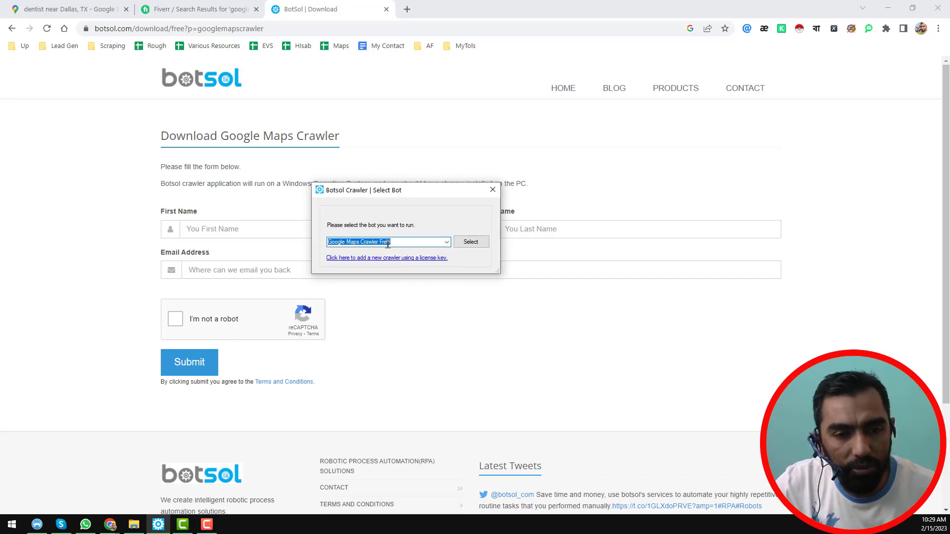
click(472, 242)
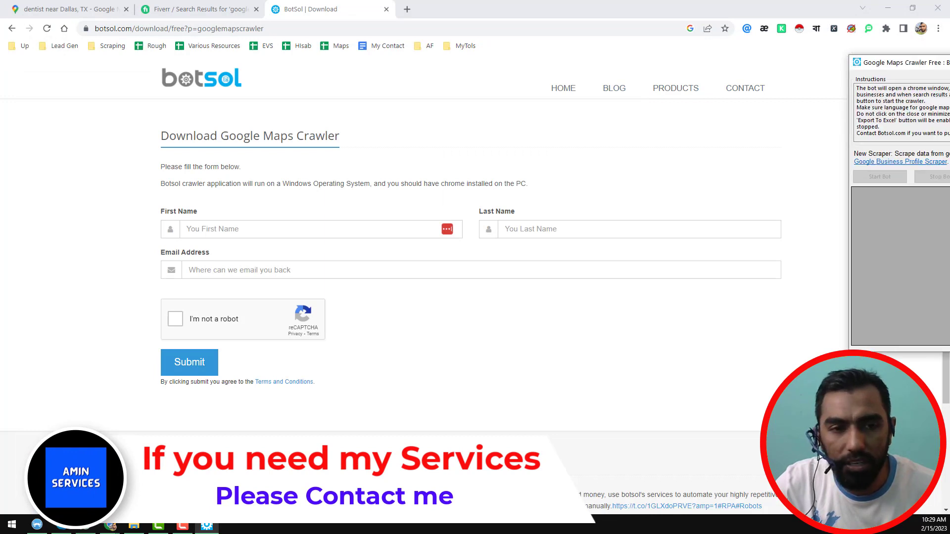
- Maximize the automated Google Maps Chrome window and place the crawler window over it
drag(890, 63, 581, 69)
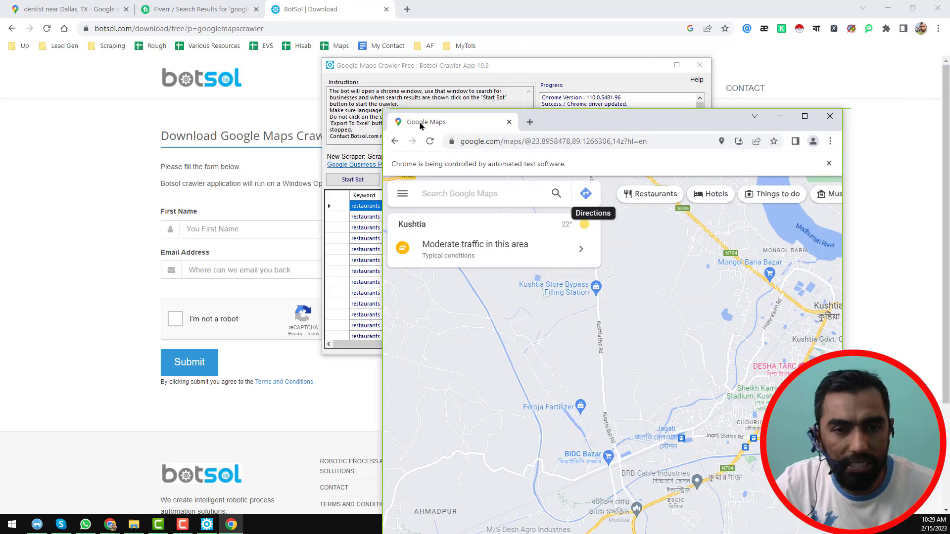
drag(756, 118, 401, 88)
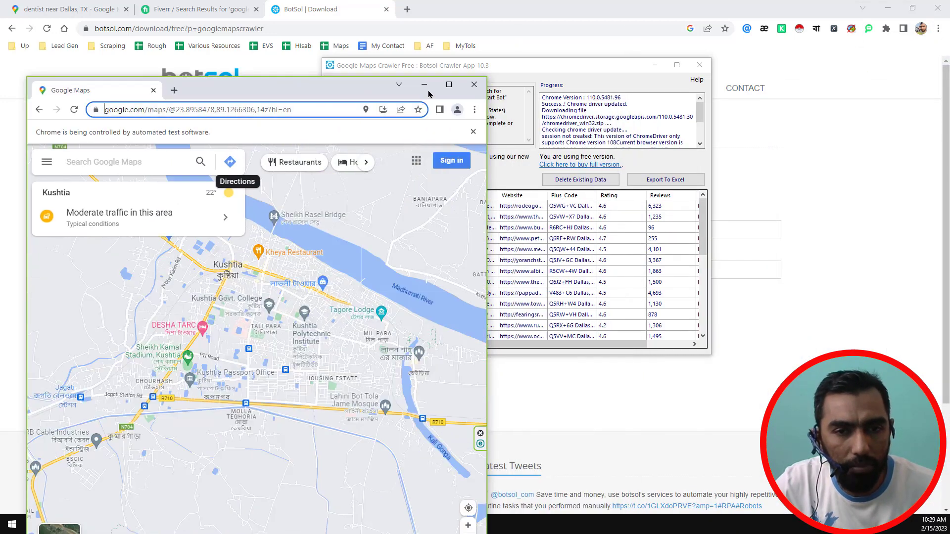
drag(579, 68, 499, 99)
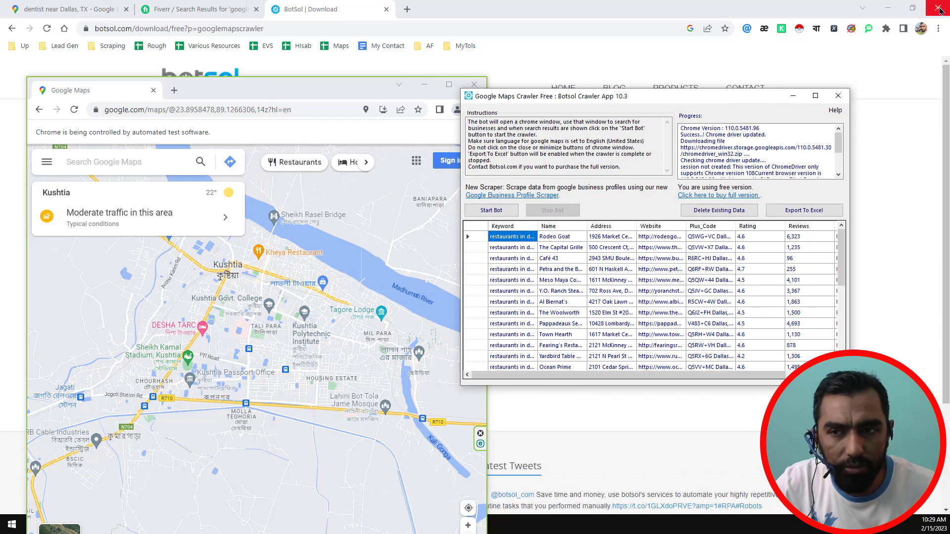
drag(353, 90, 339, 54)
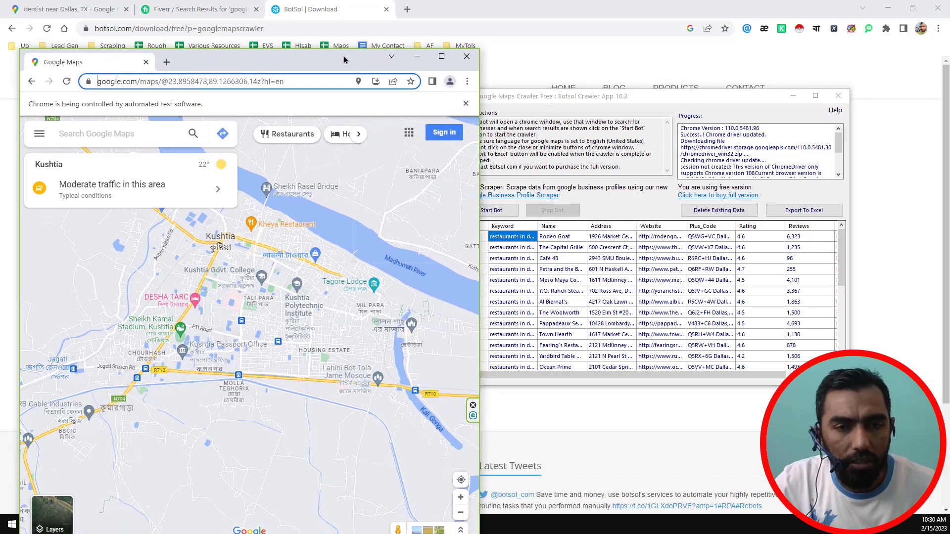
double_click(437, 57)
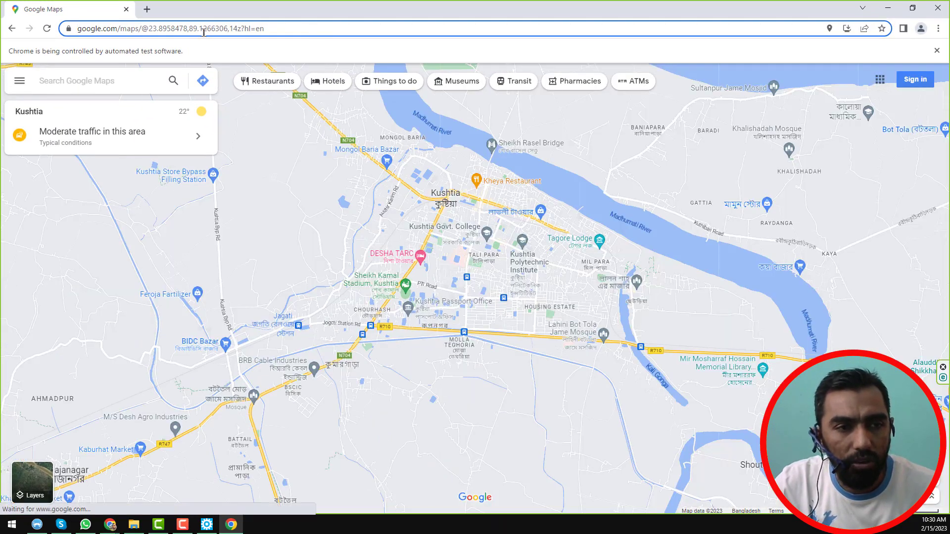
click(206, 525)
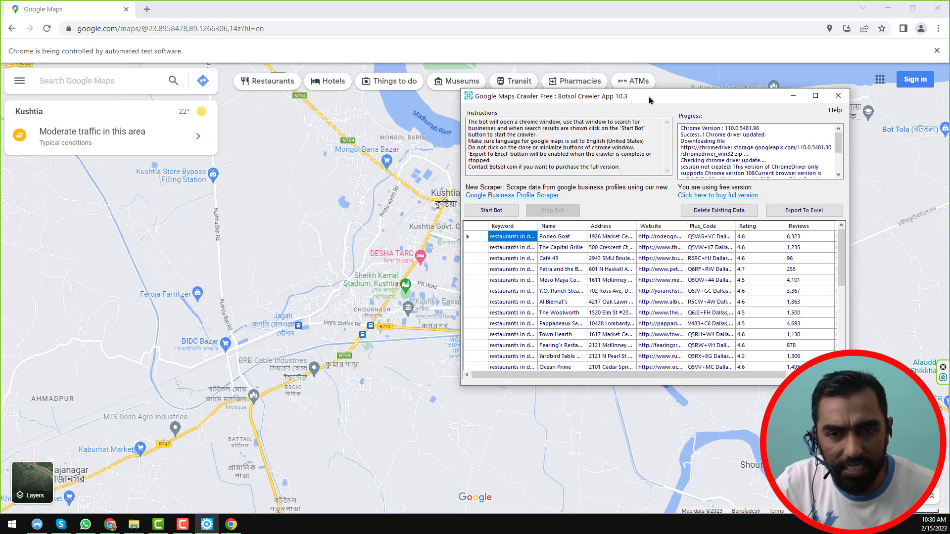
- Select and delete every old restaurant row in the results table, confirming the deletion
click(647, 282)
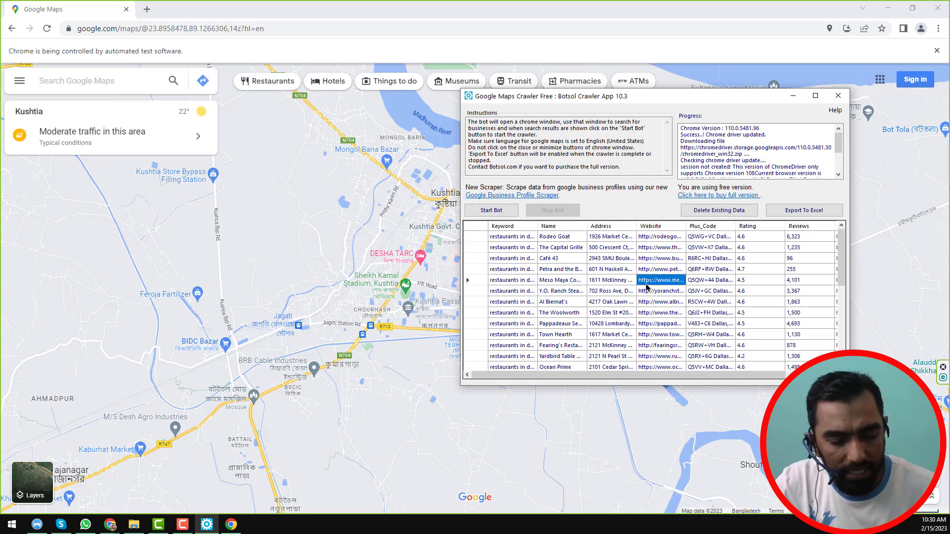
key(ctrl+a)
click(735, 212)
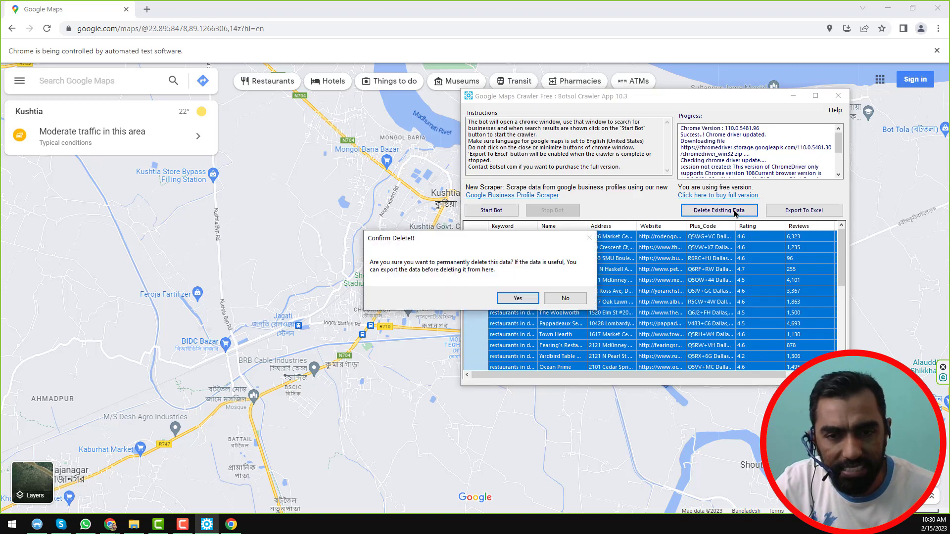
click(518, 299)
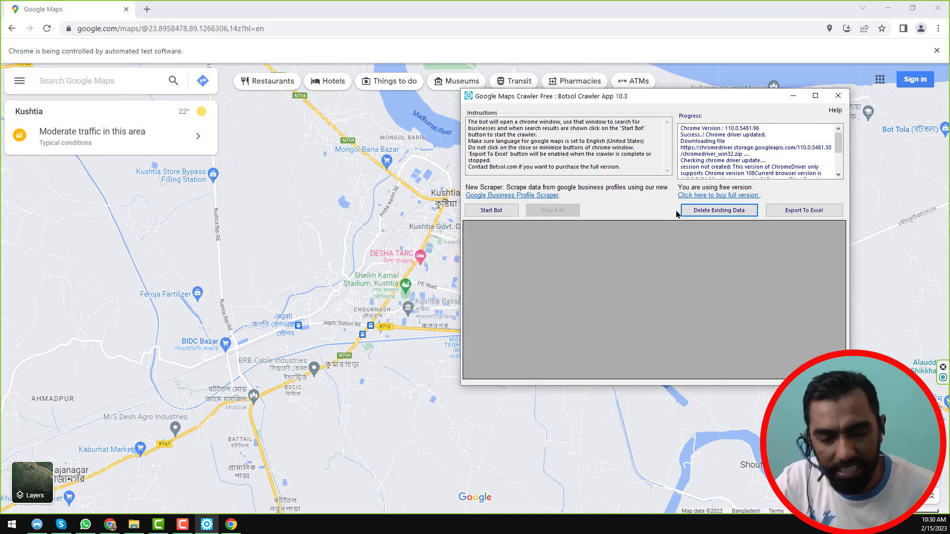
drag(684, 105, 573, 109)
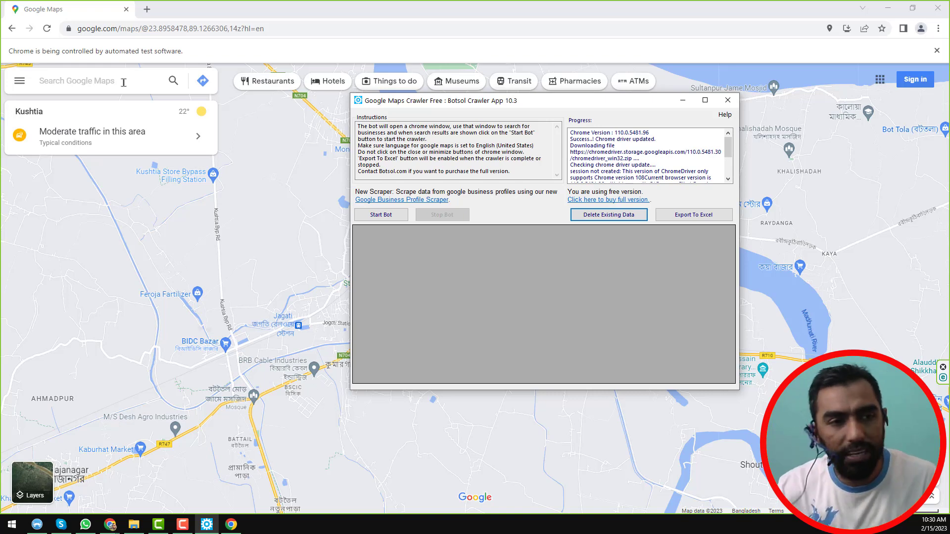
- Search Google Maps for 'dentist in new york' via the search suggestion
click(124, 82)
text(d)
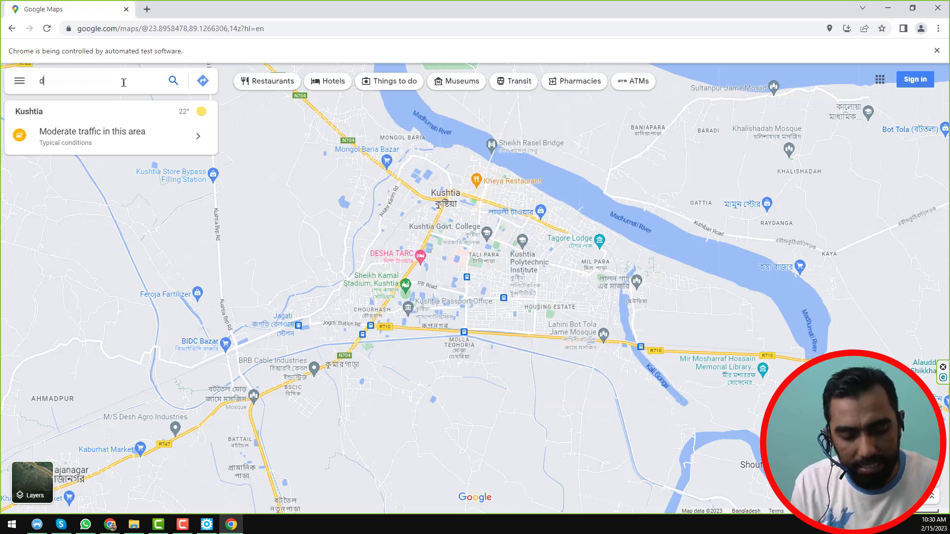
text(entis)
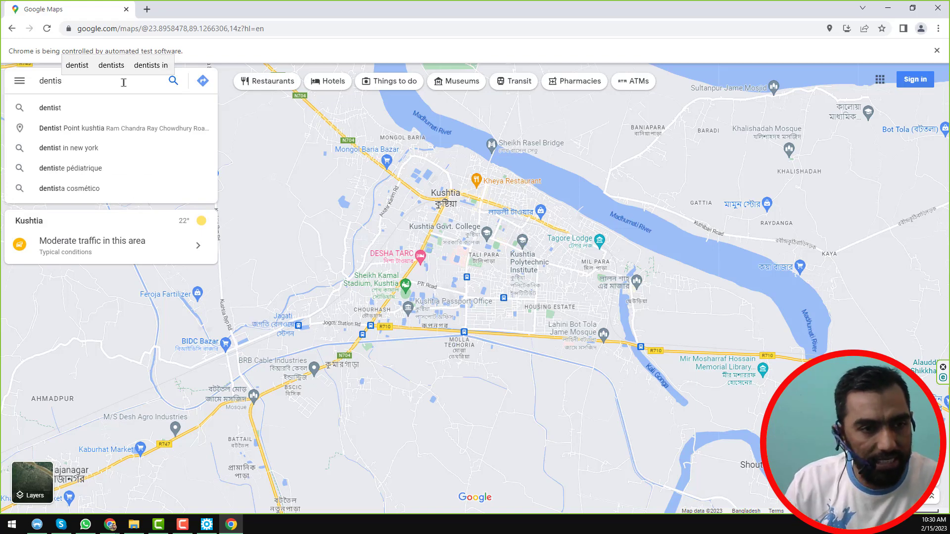
click(125, 152)
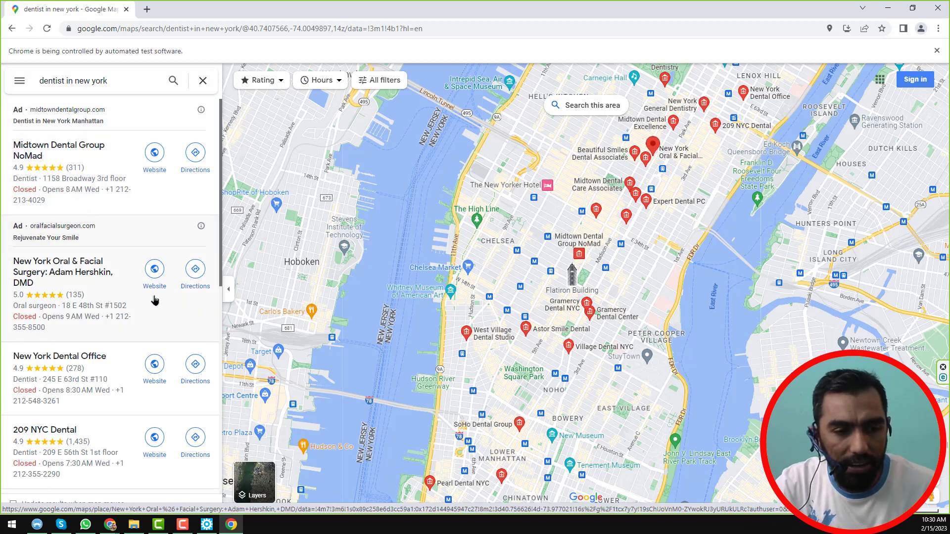
scroll(152, 297, down, 3)
scroll(153, 297, down, 4)
scroll(152, 297, down, 4)
scroll(152, 292, down, 5)
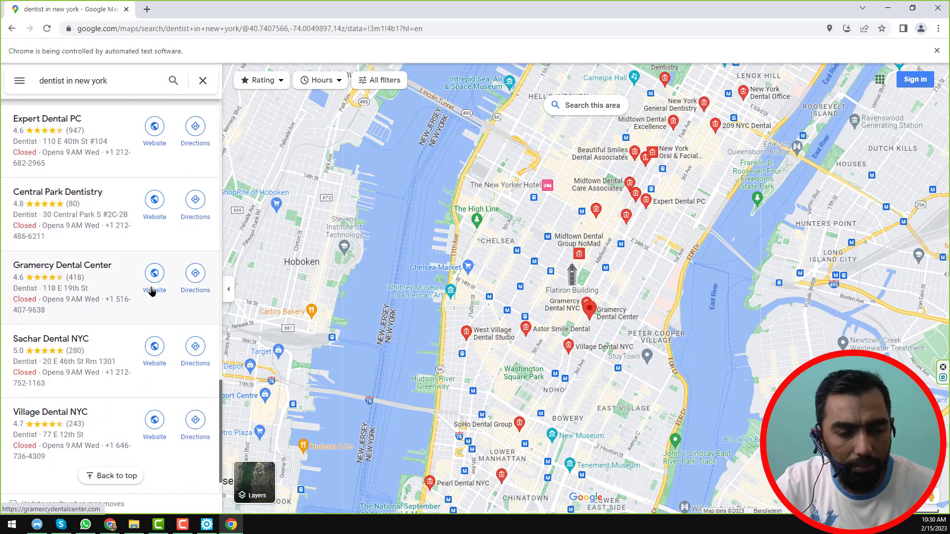
scroll(152, 292, down, 1)
scroll(151, 291, down, 3)
scroll(152, 291, down, 1)
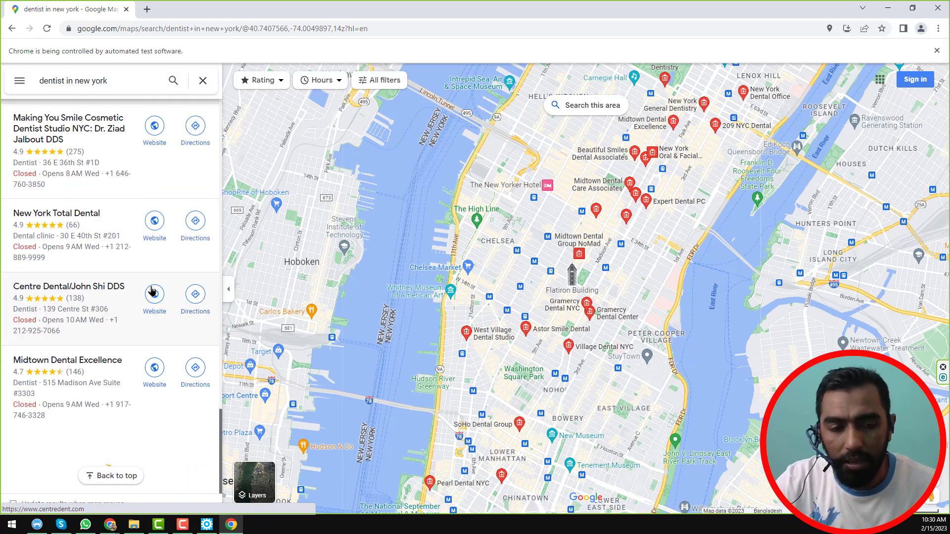
scroll(152, 292, down, 2)
scroll(152, 292, down, 4)
scroll(151, 292, down, 2)
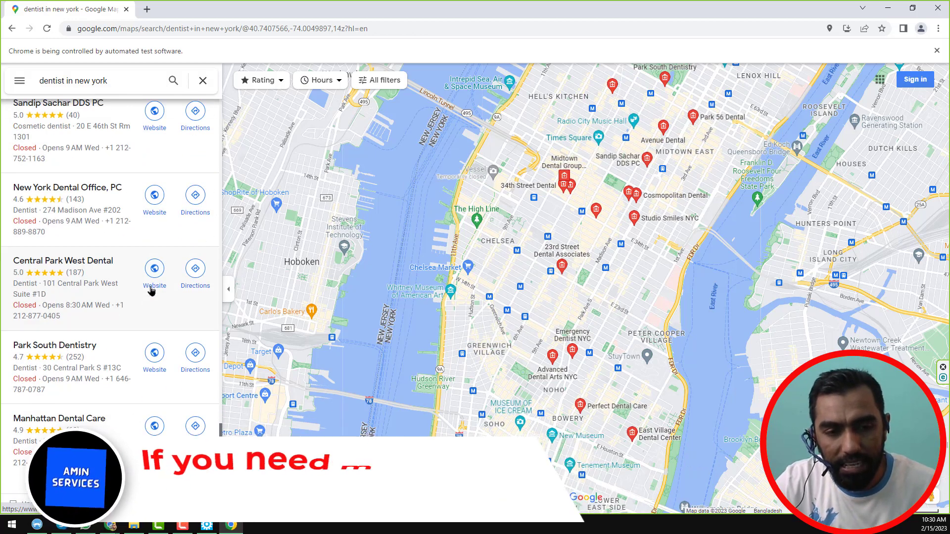
scroll(151, 290, down, 1)
scroll(151, 290, down, 4)
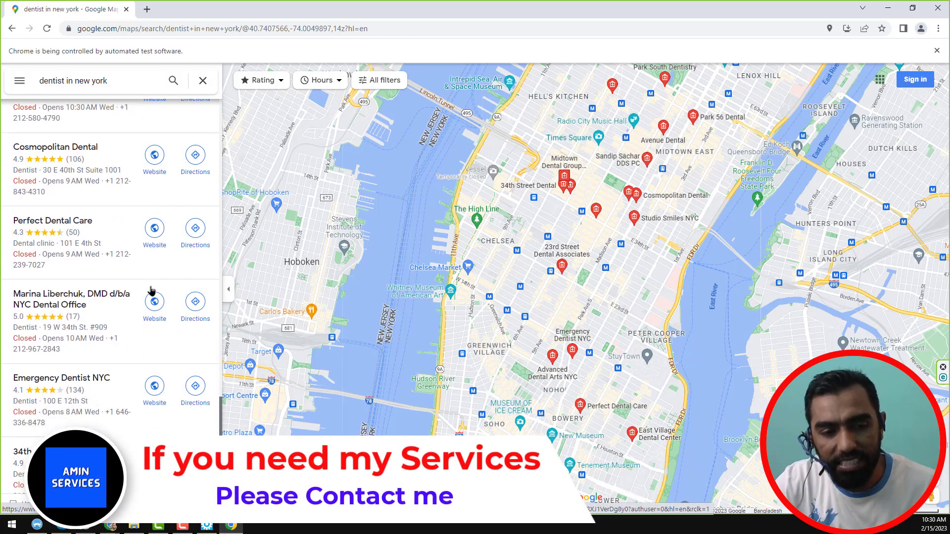
scroll(151, 291, down, 5)
scroll(148, 312, down, 2)
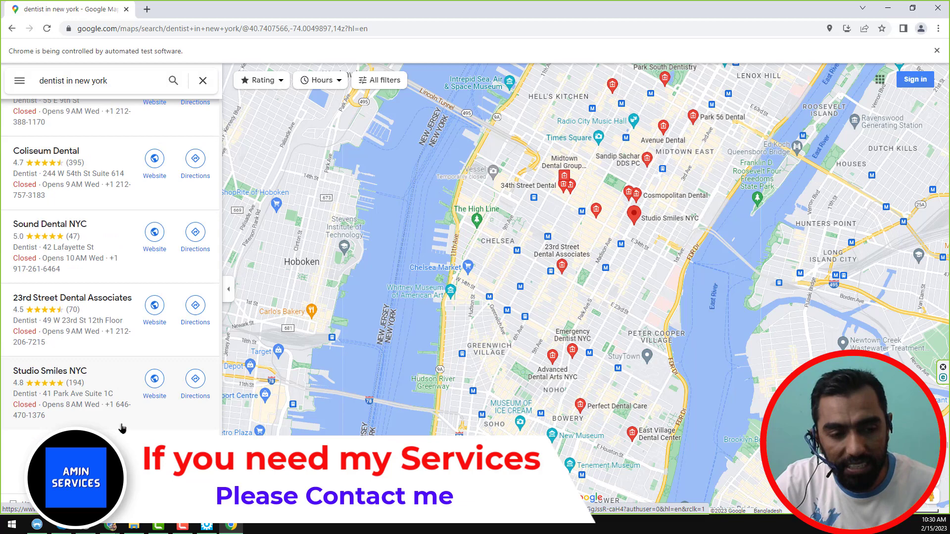
scroll(146, 376, down, 3)
scroll(146, 375, down, 3)
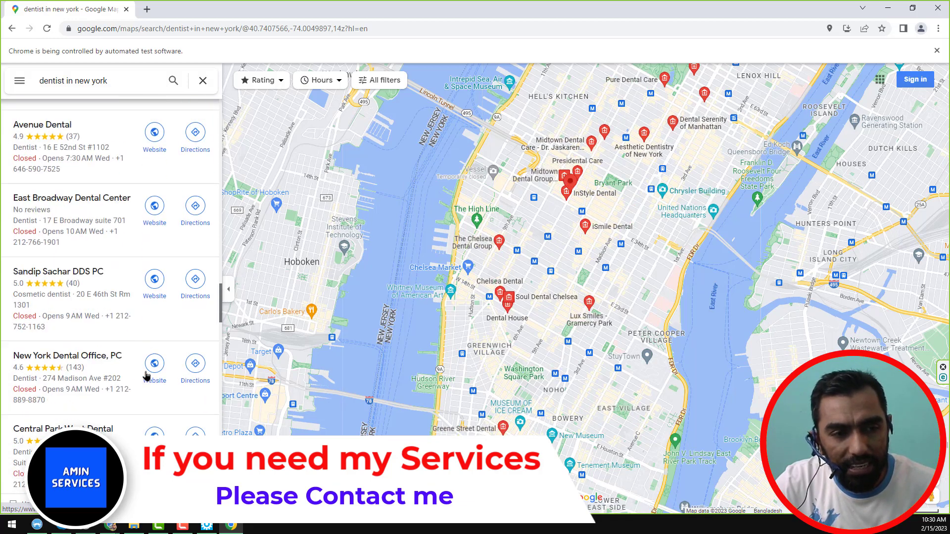
scroll(146, 375, up, 3)
scroll(146, 375, up, 3)
scroll(146, 377, up, 3)
scroll(147, 375, up, 3)
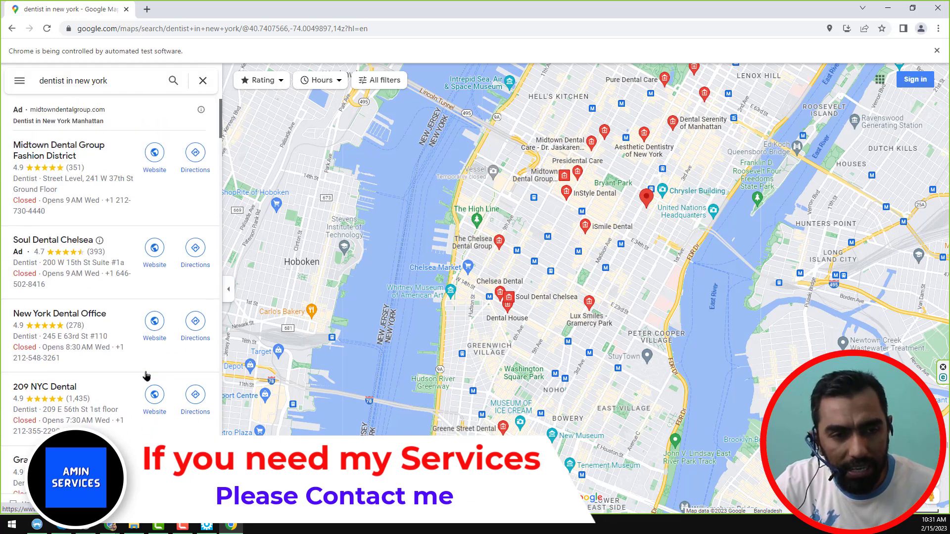
- Start the bot and continue past the delay prompt so New York dentist listings open
click(208, 526)
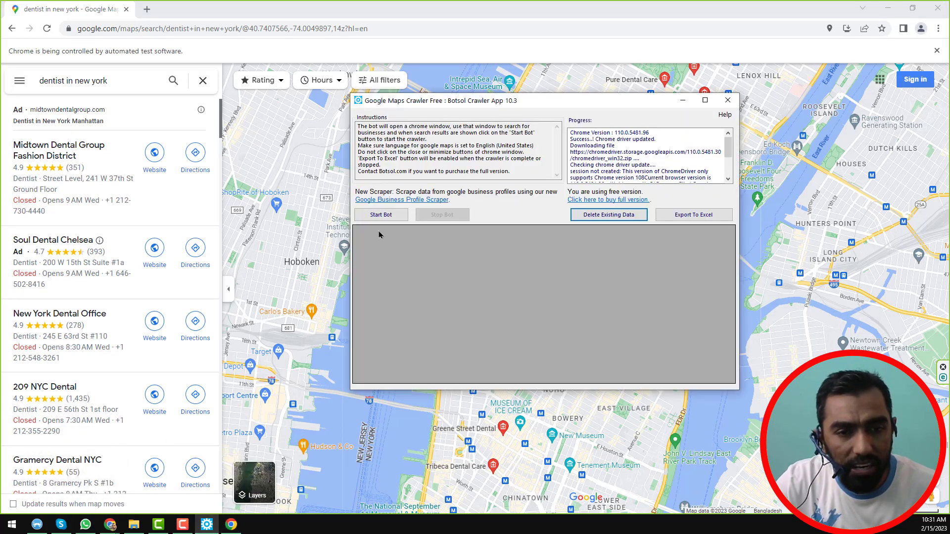
click(397, 219)
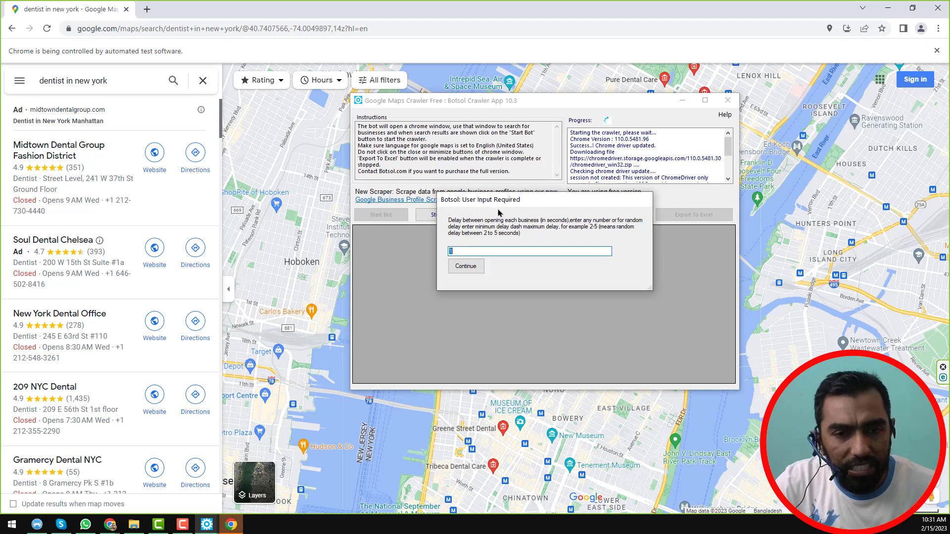
click(479, 269)
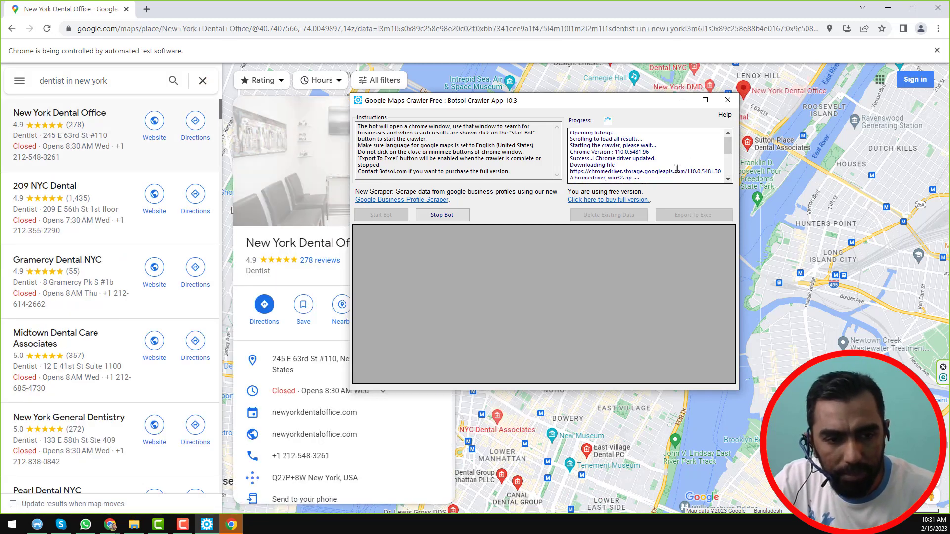
- Reposition and maximize the crawler window as dentist records reach 19, ending at Centre Dental
drag(615, 102, 743, 99)
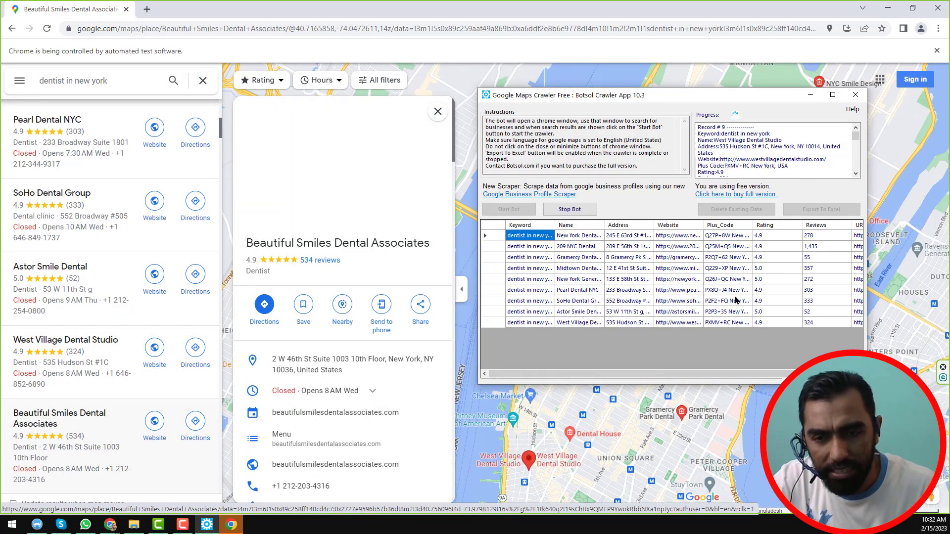
drag(747, 95, 590, 97)
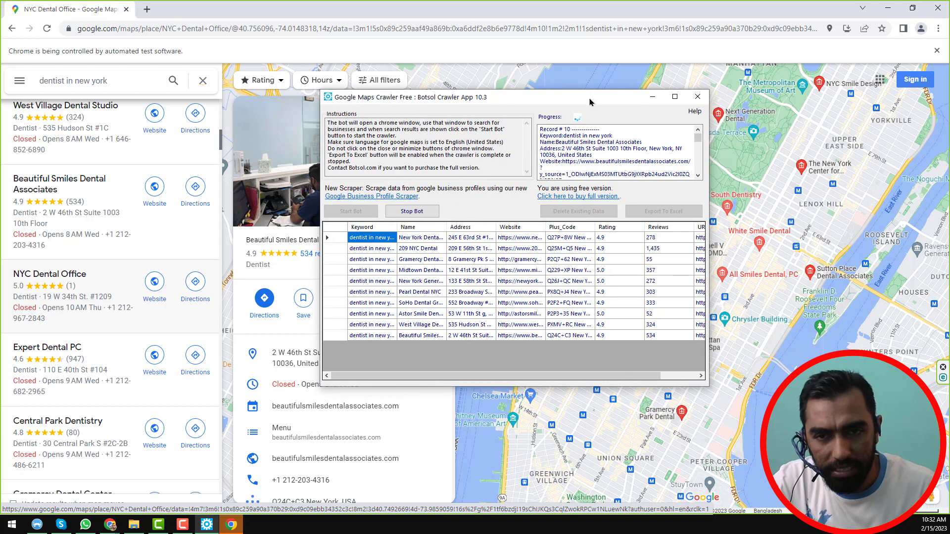
click(674, 97)
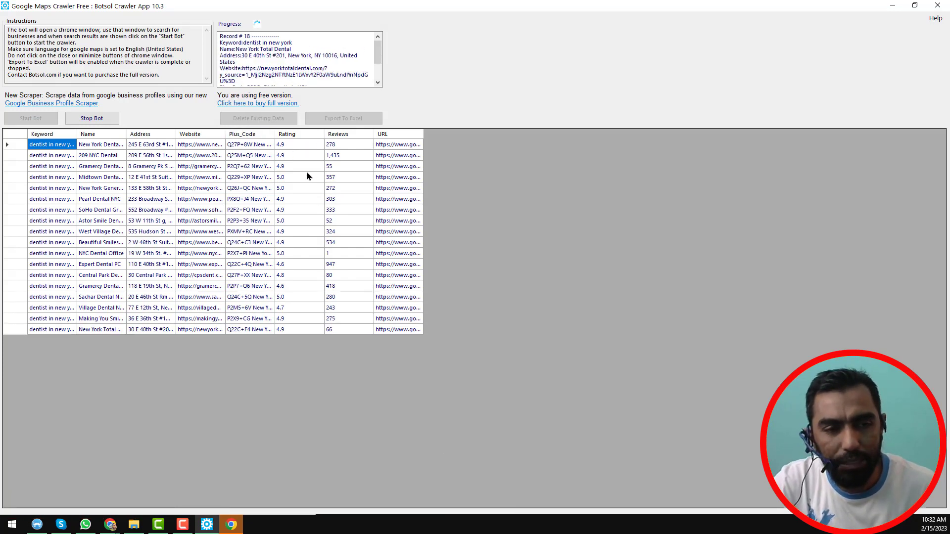
- Restore the window, stop the bot at 27 records, and dismiss the 'Crawler complete' message
click(914, 6)
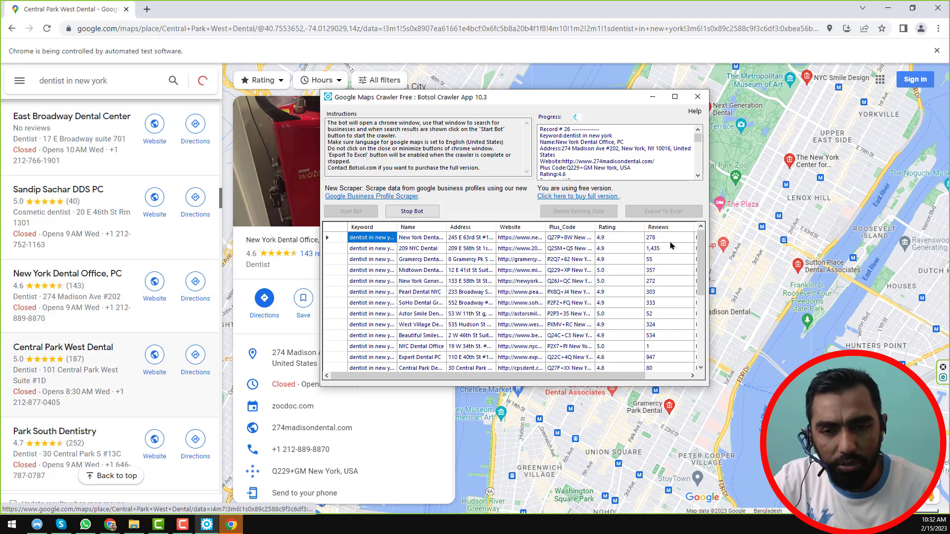
click(425, 215)
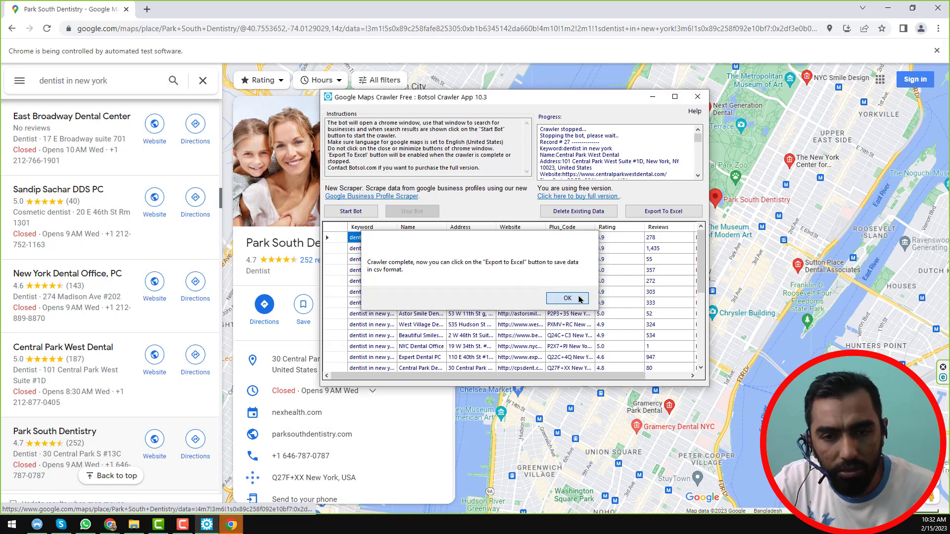
click(571, 298)
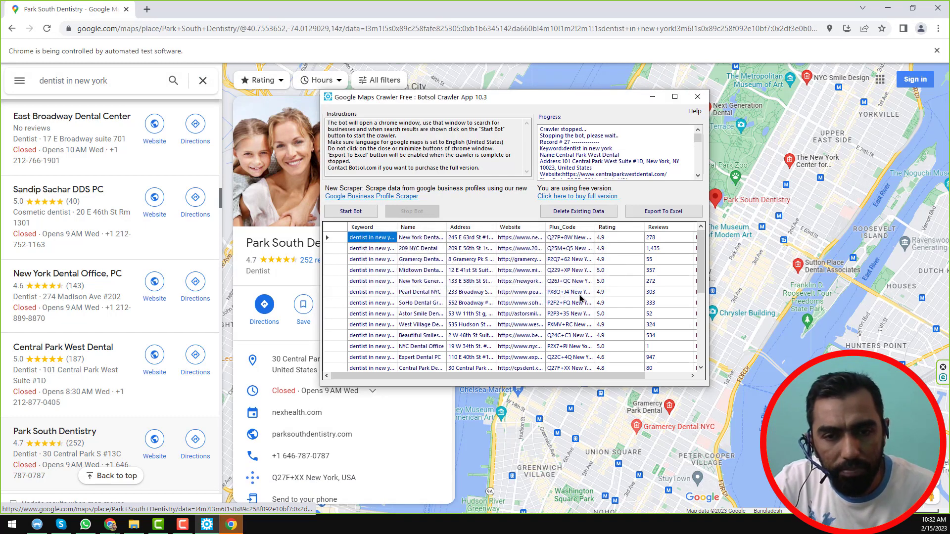
- Export the 27 scraped dentist records as a CSV file into This PC > Downloads
click(680, 213)
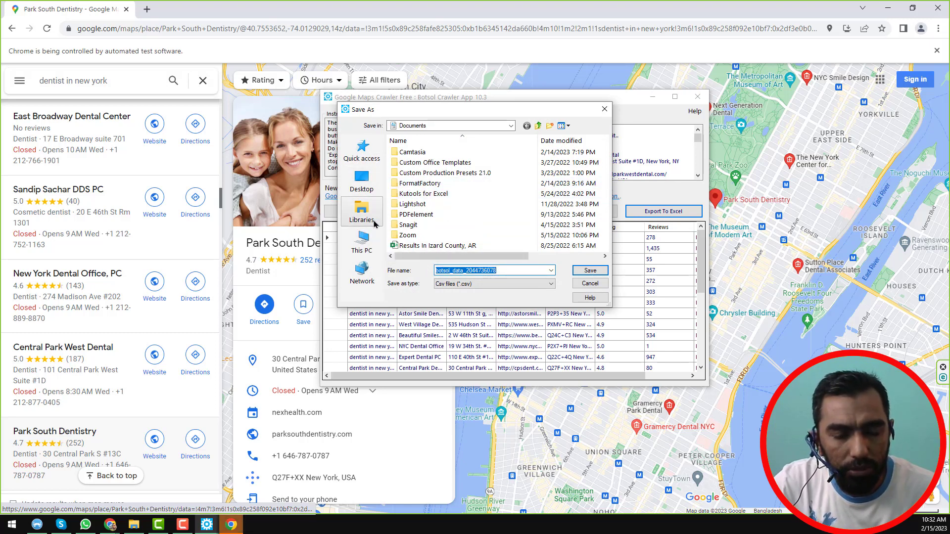
click(366, 253)
scroll(475, 219, down, 1)
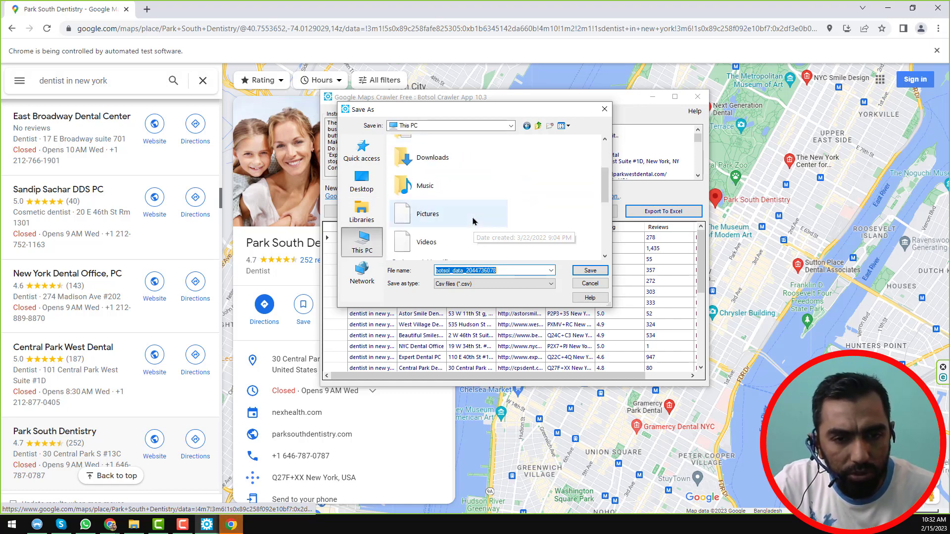
click(463, 162)
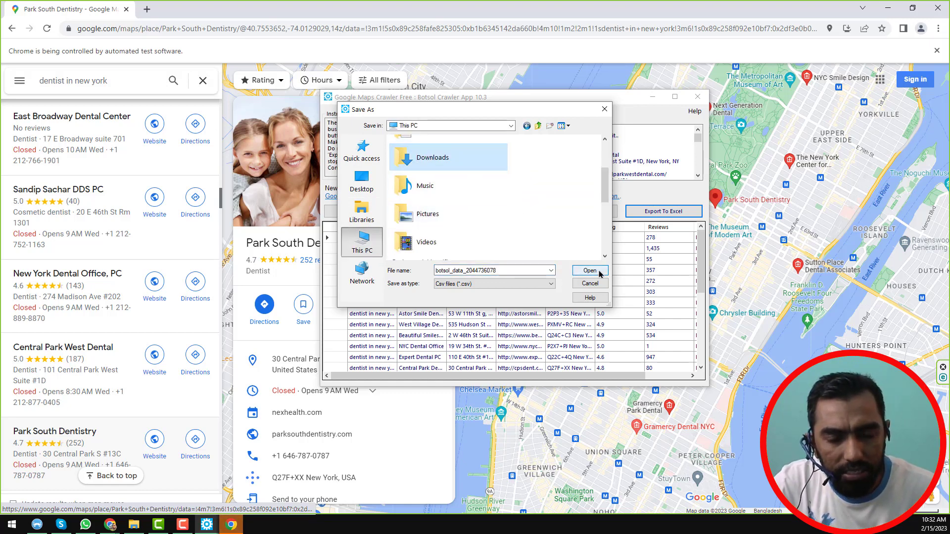
click(598, 272)
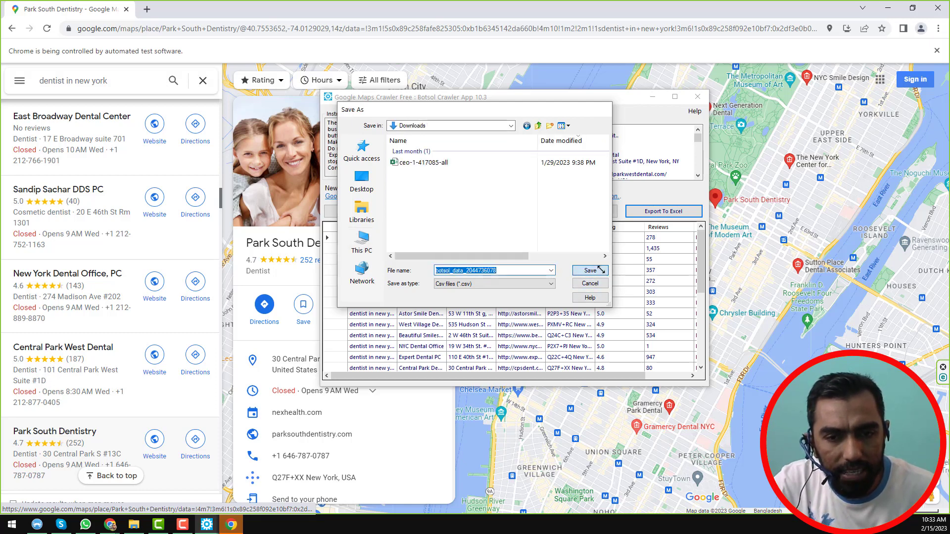
click(602, 270)
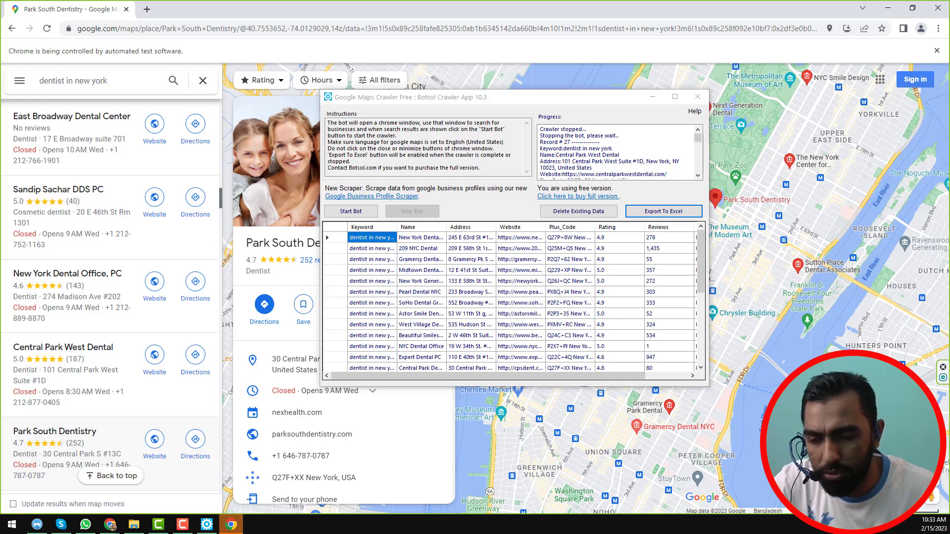
click(134, 525)
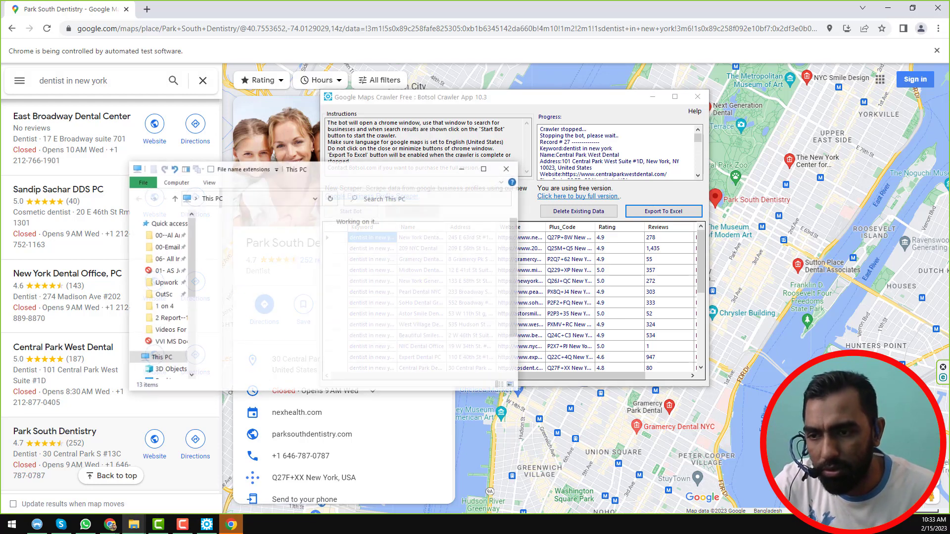
click(134, 525)
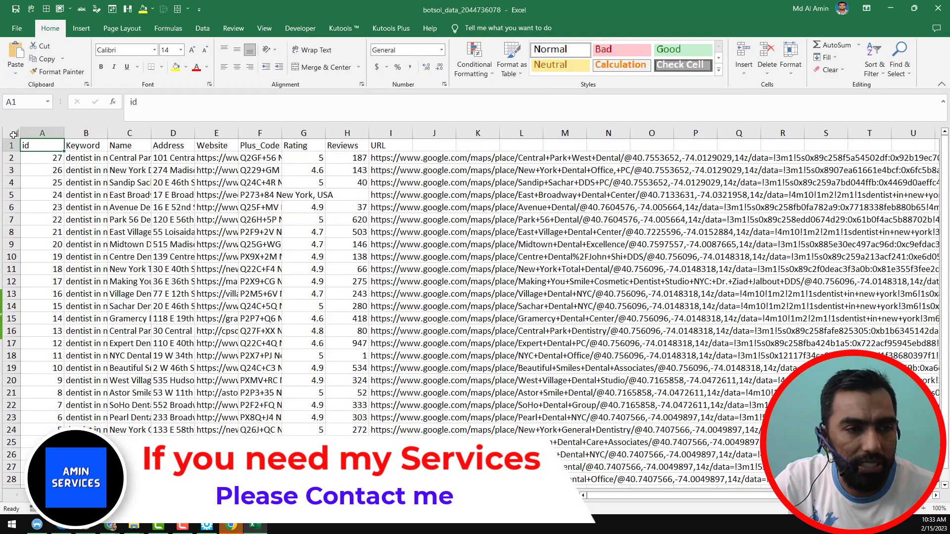
- Select the whole sheet, turn Wrap Text on and back off, then clear the selection
click(13, 136)
click(31, 10)
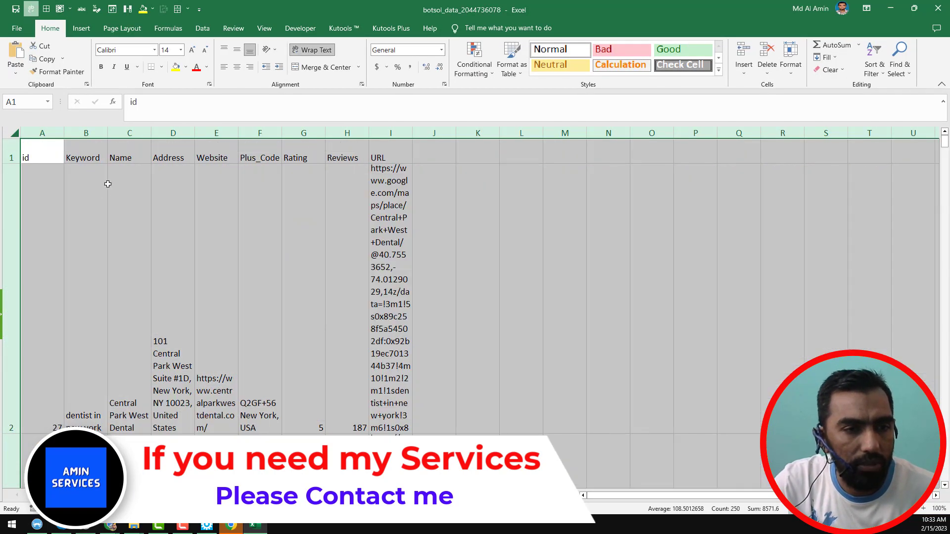
click(311, 50)
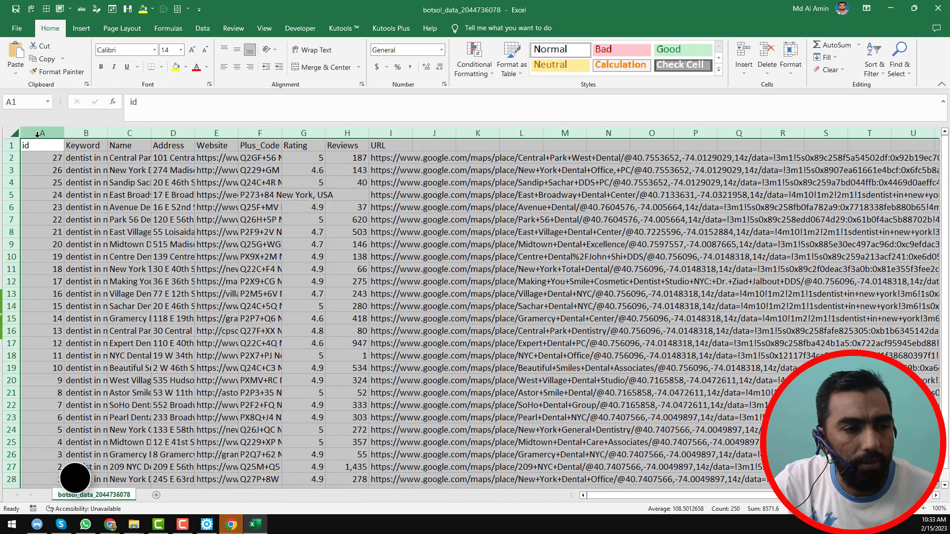
click(191, 182)
- Widen the URL column, check the first dentist name in C2, and minimize Excel
click(104, 147)
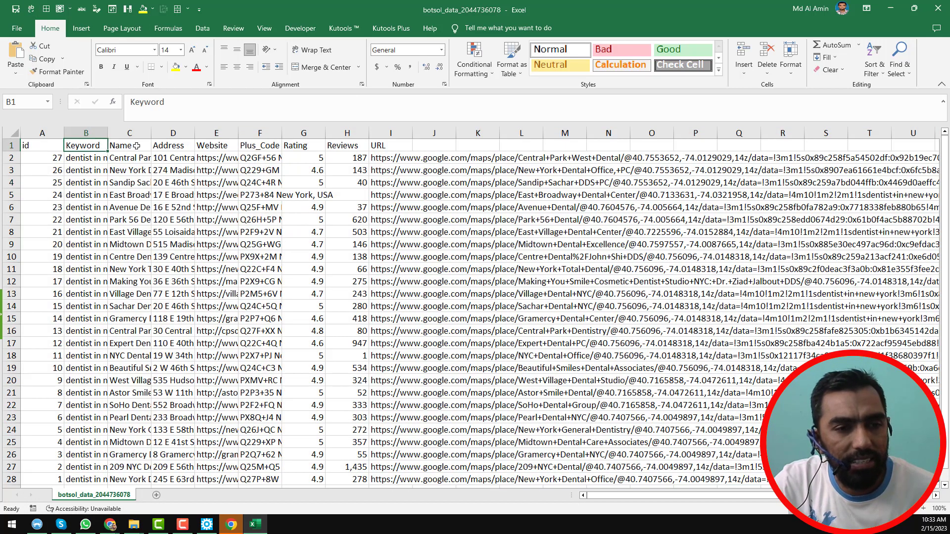
click(138, 146)
click(377, 146)
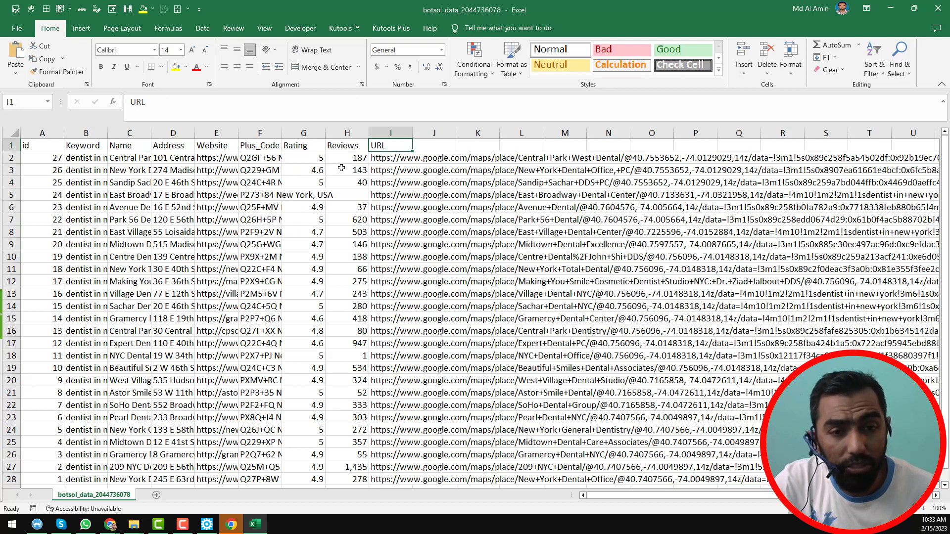
drag(414, 131, 470, 130)
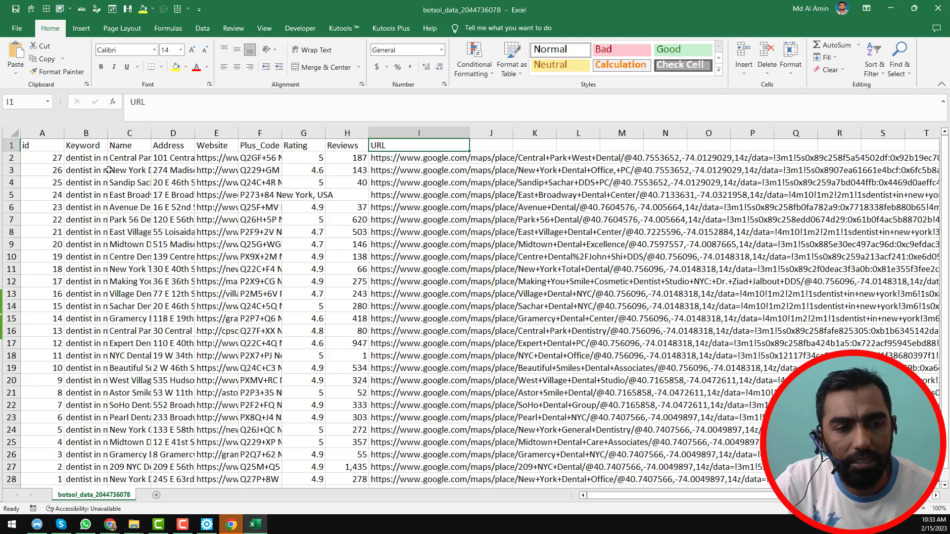
click(119, 158)
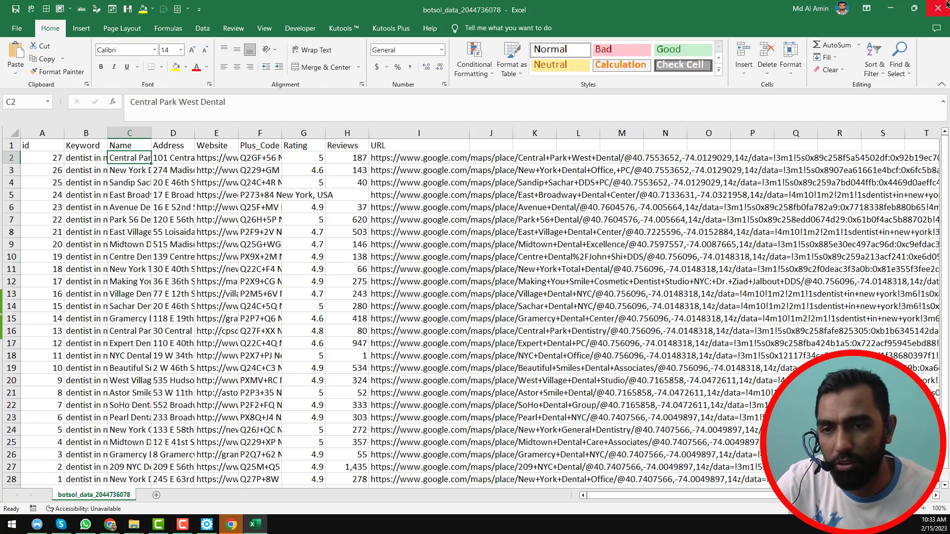
click(888, 8)
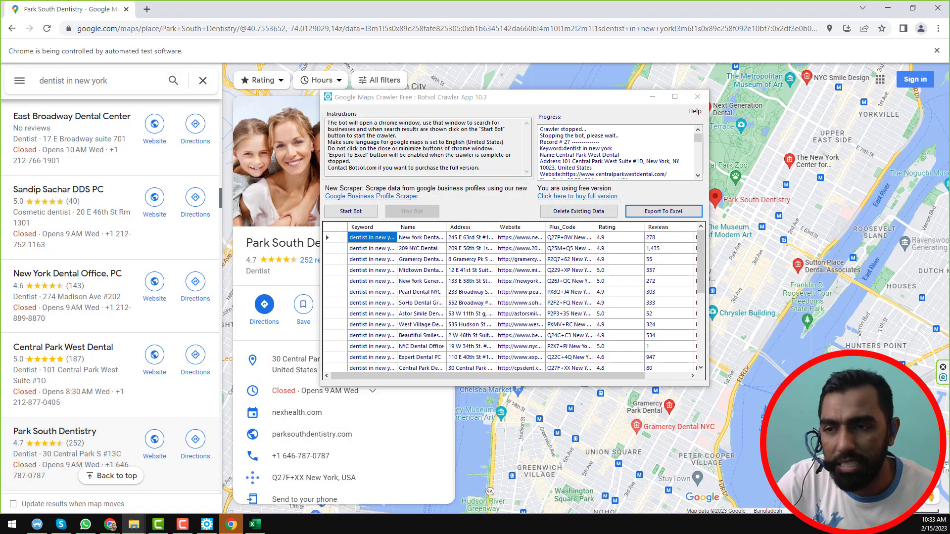